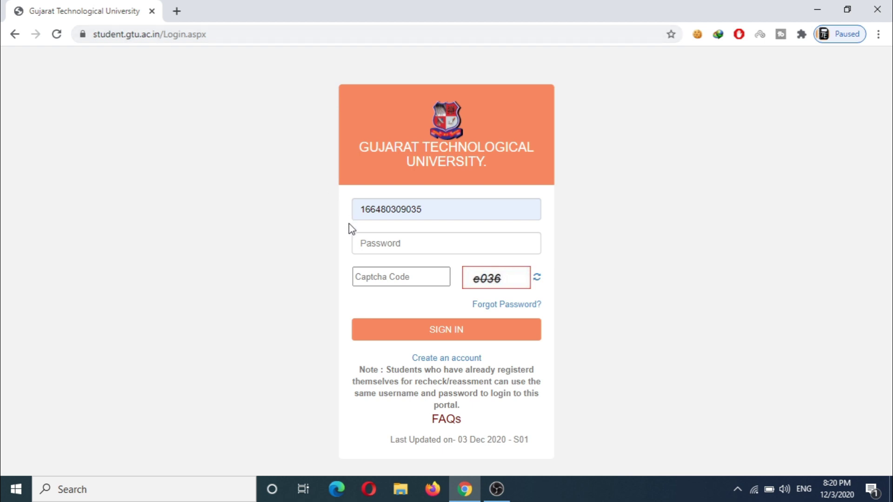
# Sign in to the student portal by entering the account password and the displayed captcha code.
pyautogui.click(364, 243)
pyautogui.write('•')
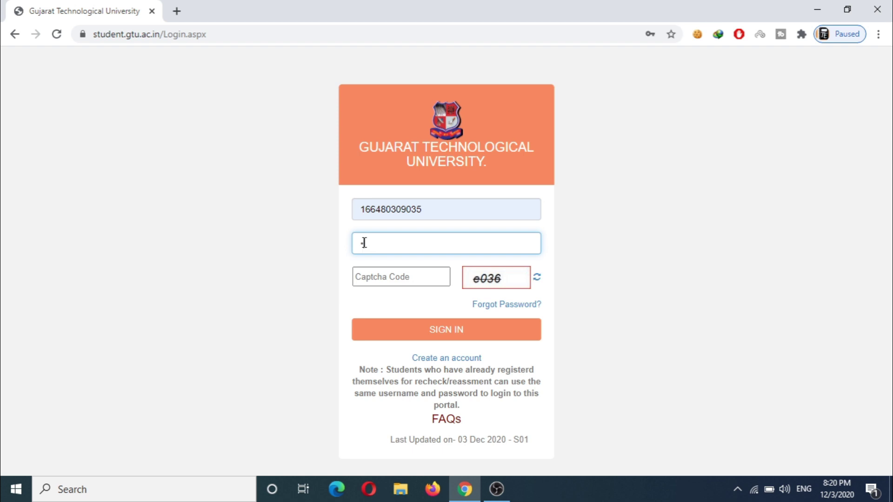
pyautogui.write('•••••••••')
pyautogui.click(376, 275)
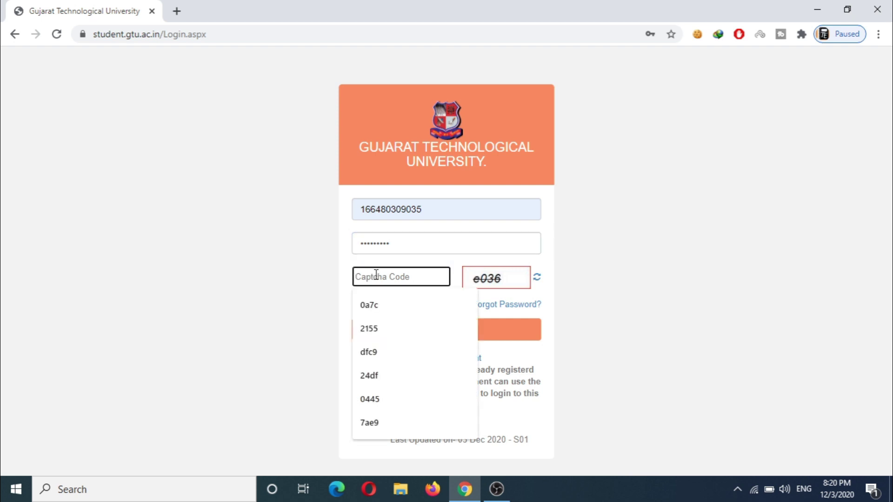
pyautogui.write('e')
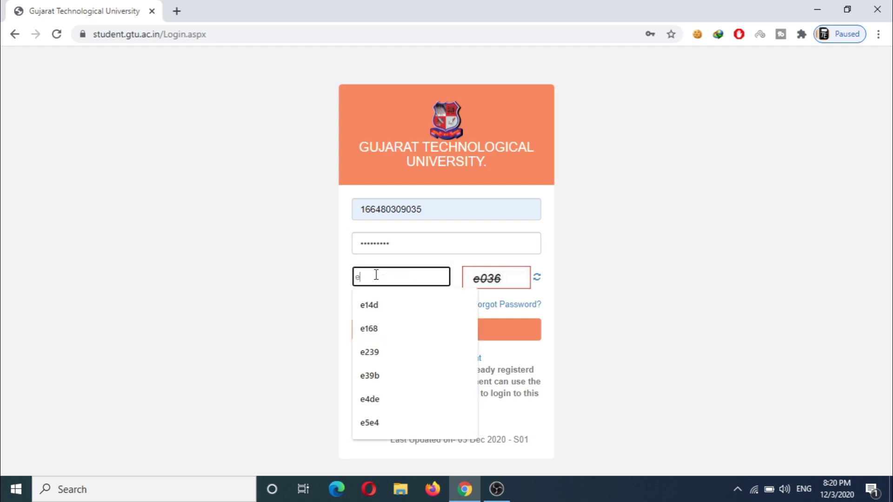
pyautogui.write('03')
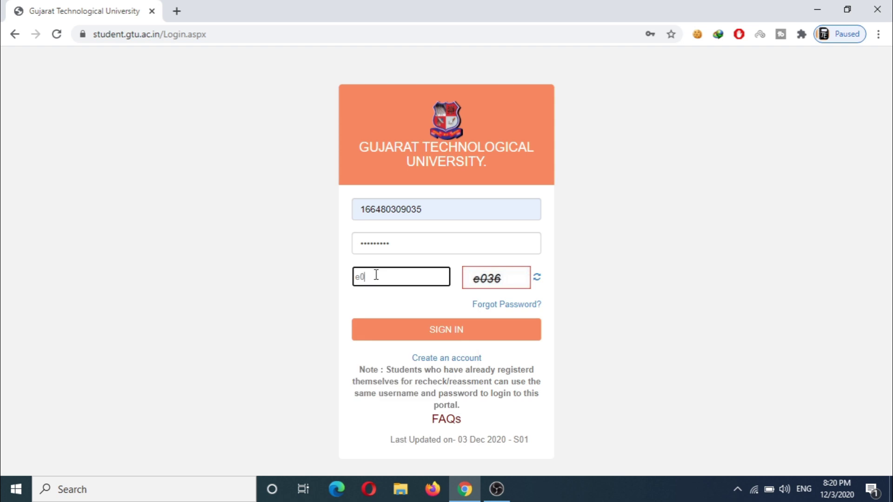
pyautogui.write('6')
pyautogui.click(441, 330)
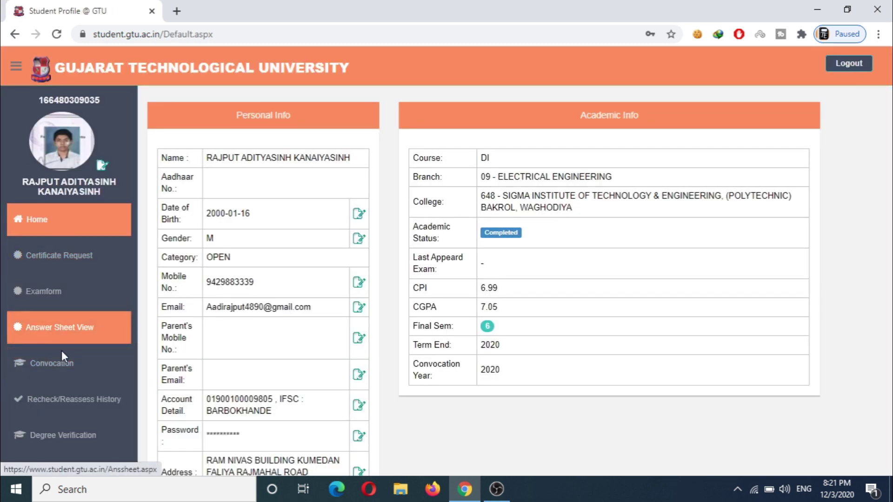
# Open the Convocation section of the student portal.
pyautogui.click(50, 366)
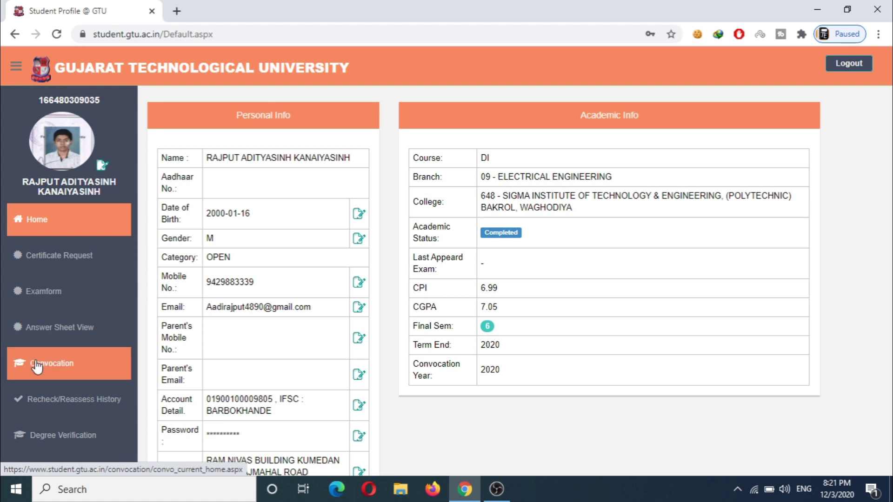
pyautogui.click(51, 367)
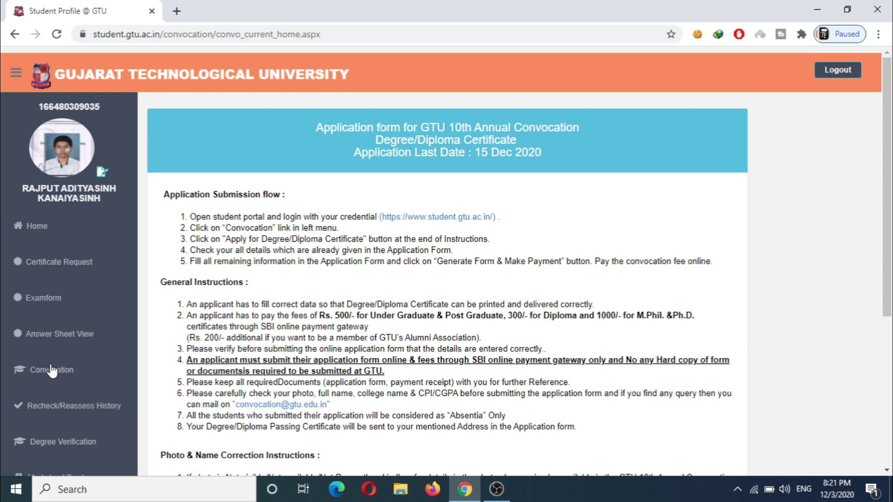
pyautogui.press('Tab')
pyautogui.press('Tab')
pyautogui.press('Tab')
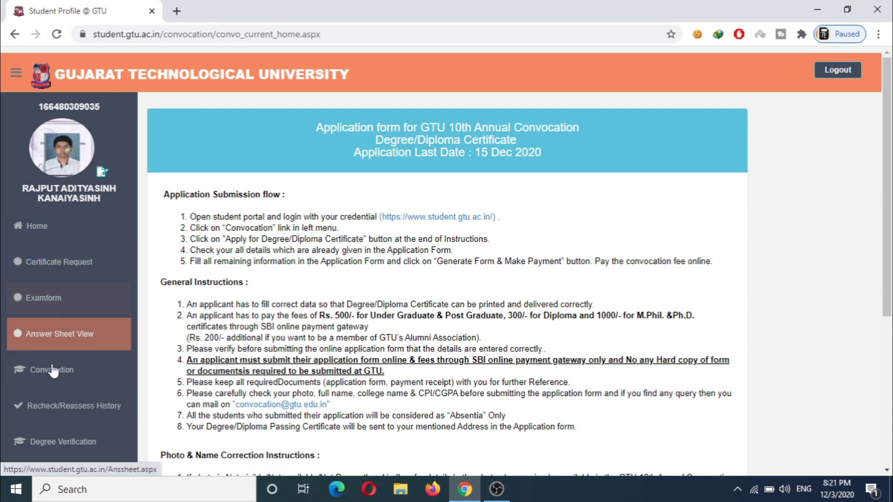
pyautogui.click(53, 371)
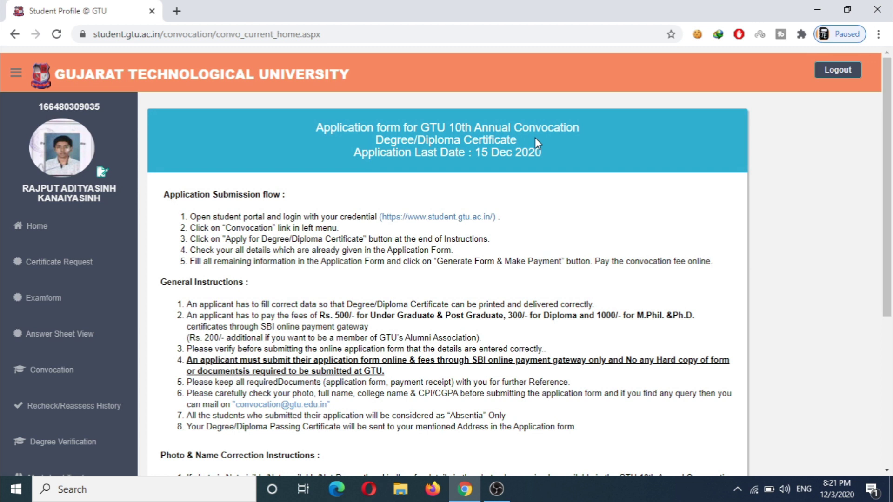
# Accept the application instructions and apply for the Degree / Diploma Certificate.
pyautogui.scroll(-1, 534, 138)
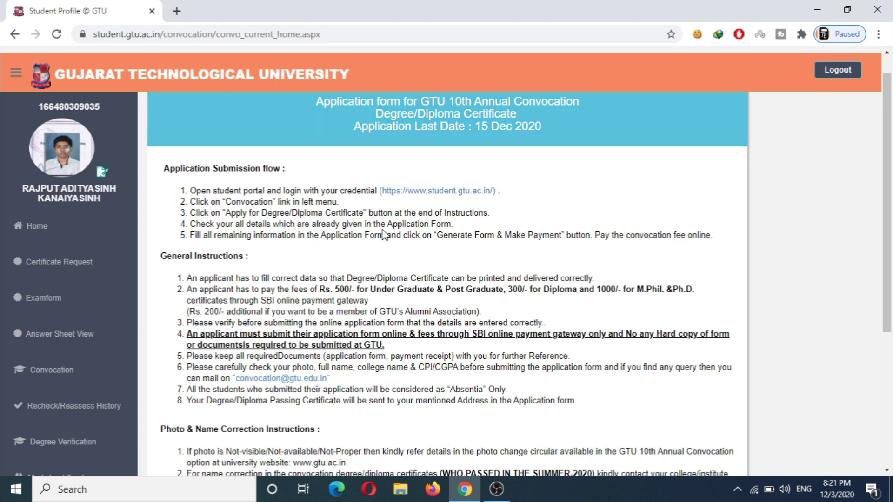
pyautogui.scroll(-5, 383, 233)
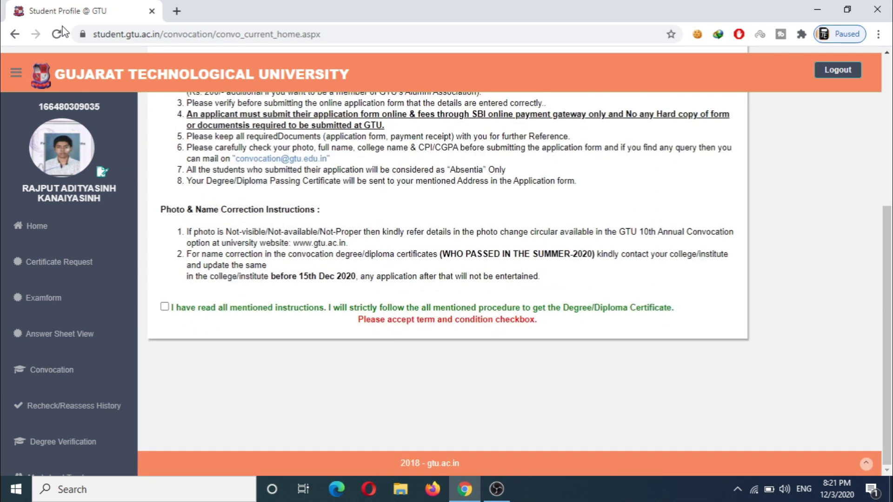
pyautogui.click(164, 306)
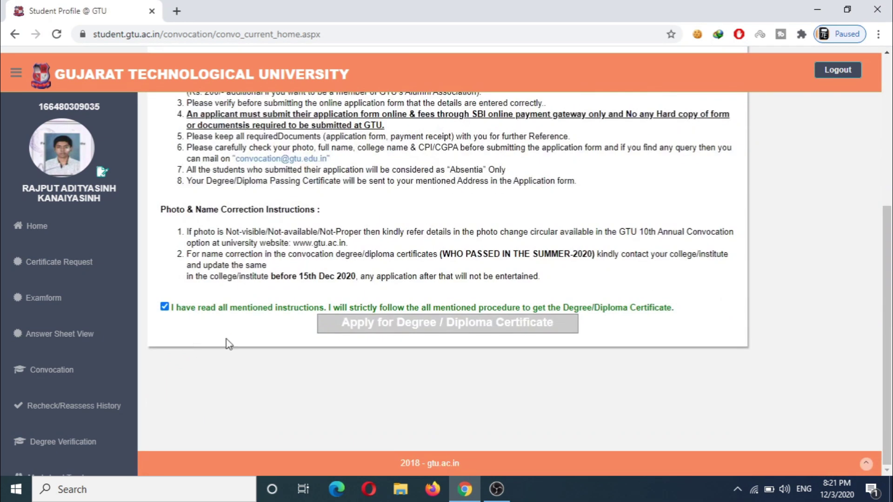
pyautogui.click(412, 331)
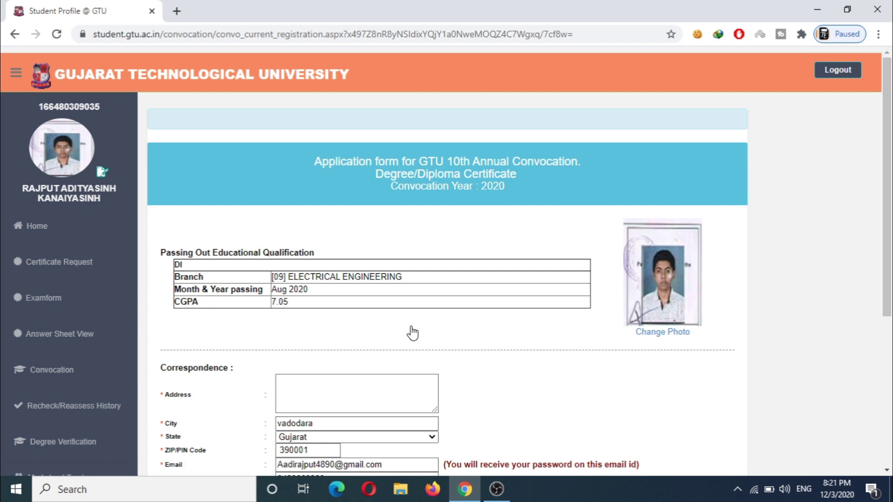
# Open the application form's photo change page and leave it for the portal home without uploading a photo.
pyautogui.click(670, 333)
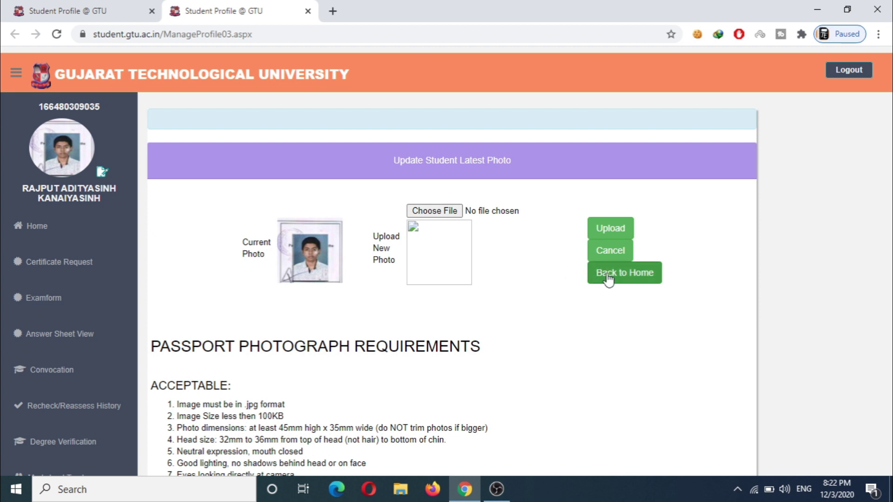
pyautogui.click(607, 253)
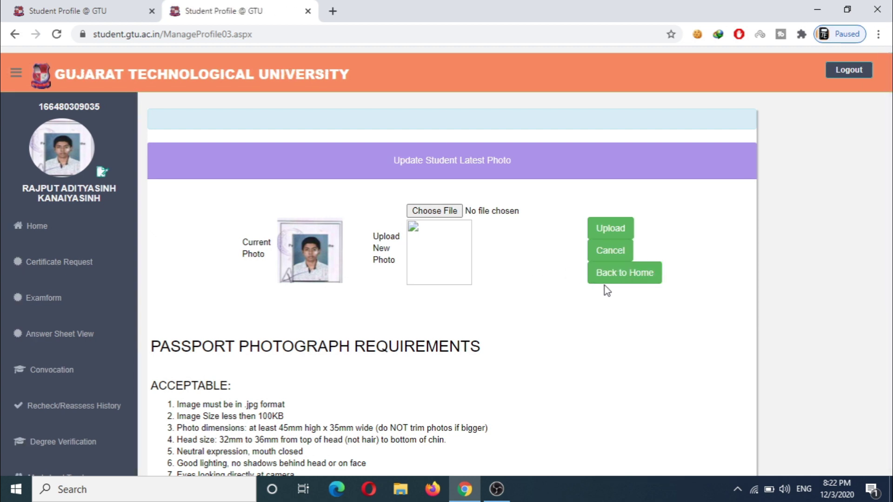
pyautogui.click(620, 279)
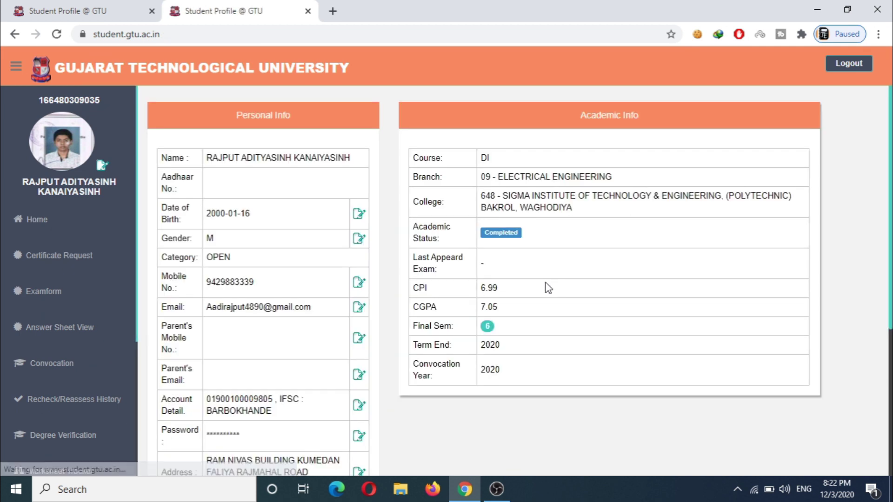
# Return to the convocation page, accept its instructions again and reopen the Degree / Diploma Certificate application form.
pyautogui.click(55, 368)
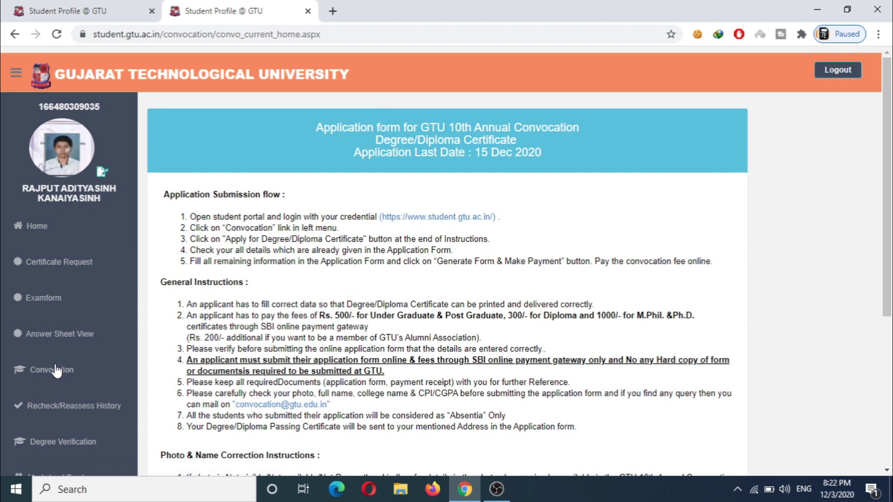
pyautogui.scroll(-5, 164, 379)
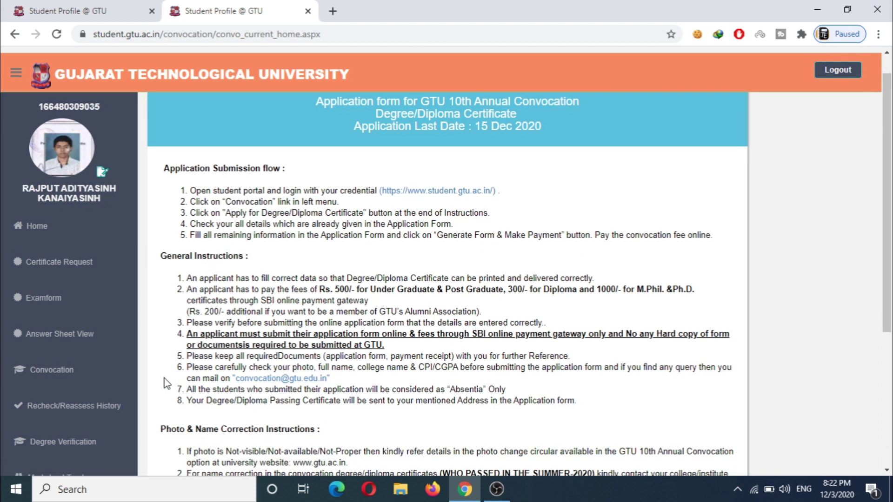
pyautogui.click(165, 307)
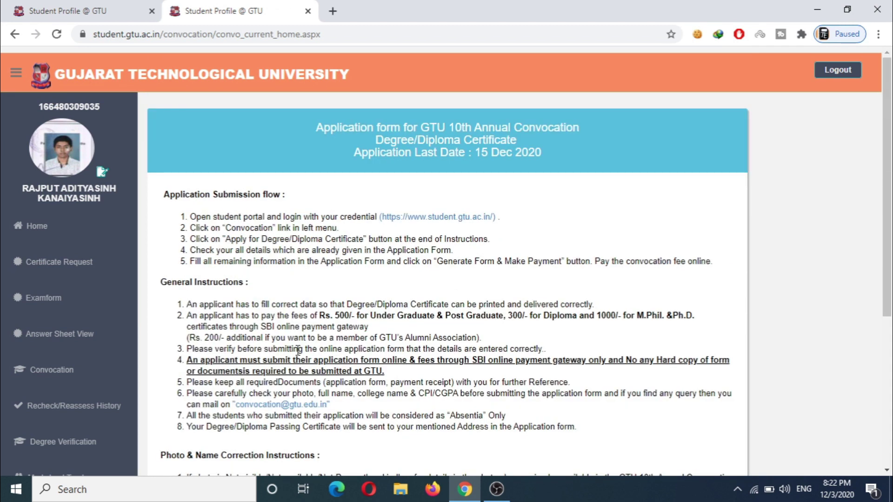
pyautogui.scroll(-4, 298, 349)
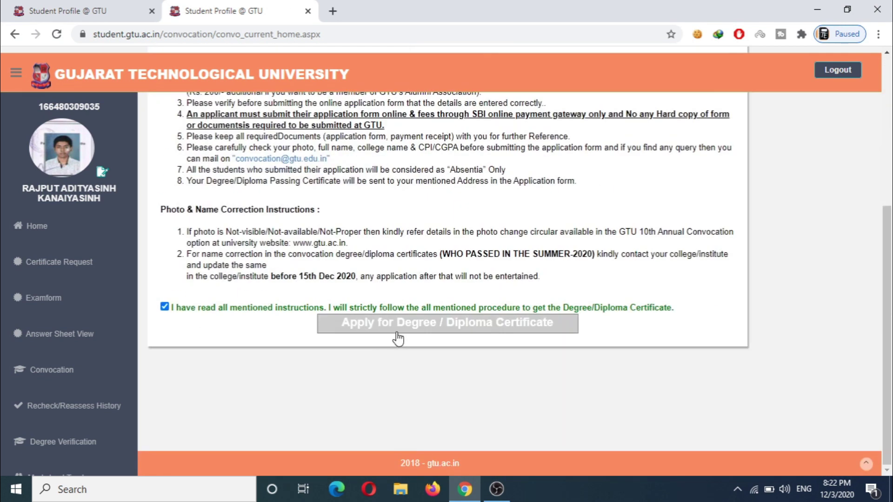
pyautogui.click(400, 331)
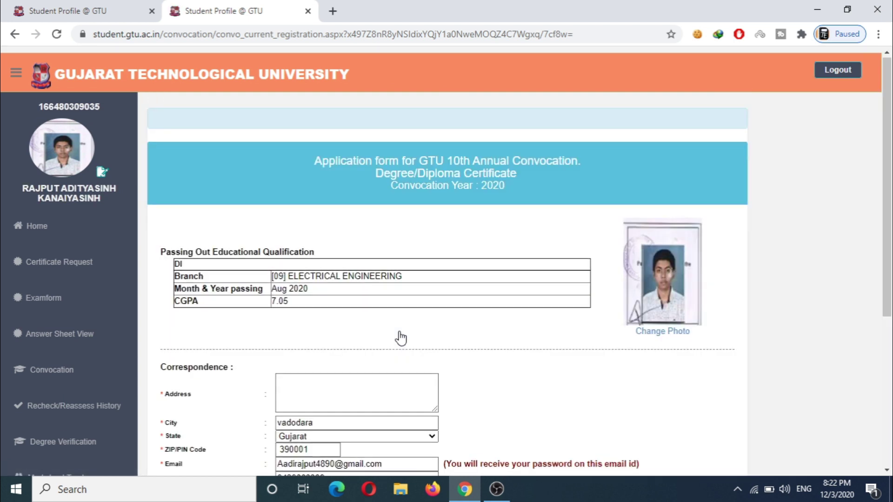
# Check the CGPA in the educational qualification table and fill in the applicant's postal address under Correspondence.
pyautogui.scroll(-2, 401, 338)
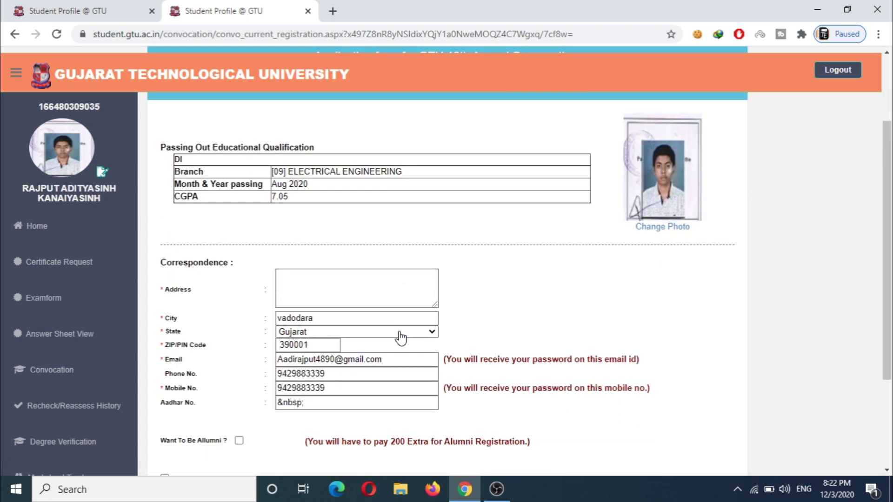
pyautogui.moveTo(299, 212); pyautogui.dragTo(259, 203)
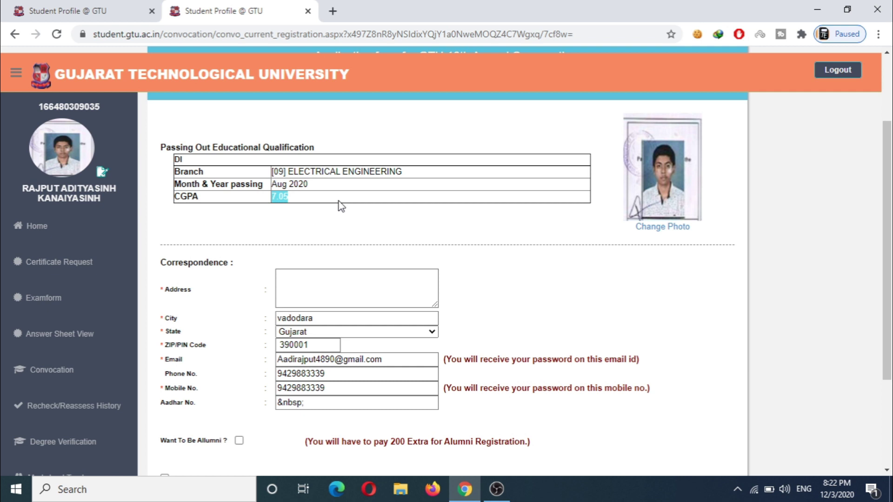
pyautogui.click(295, 287)
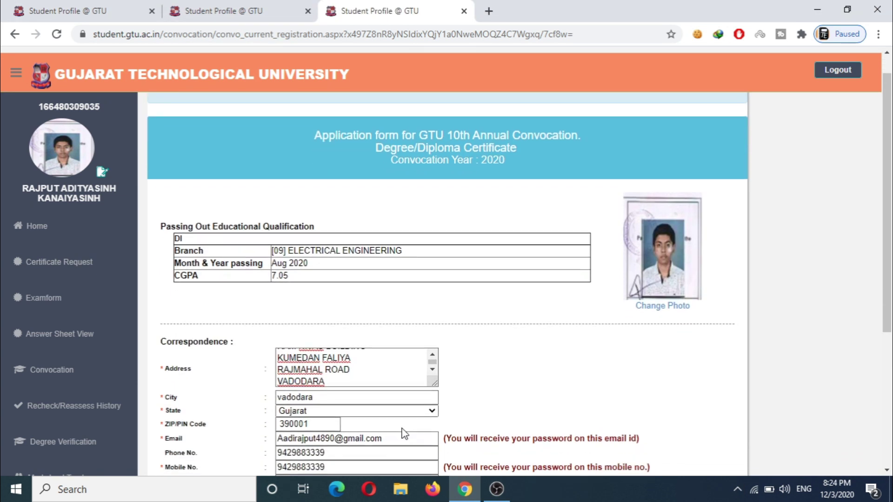
# Accept the declaration that the submitted details are correct and clear the Aadhar No. field.
pyautogui.scroll(-5, 405, 434)
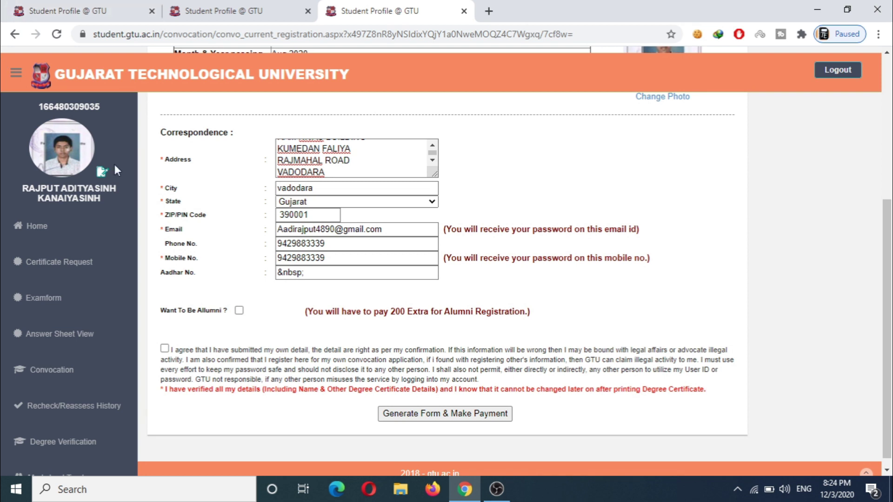
pyautogui.click(164, 349)
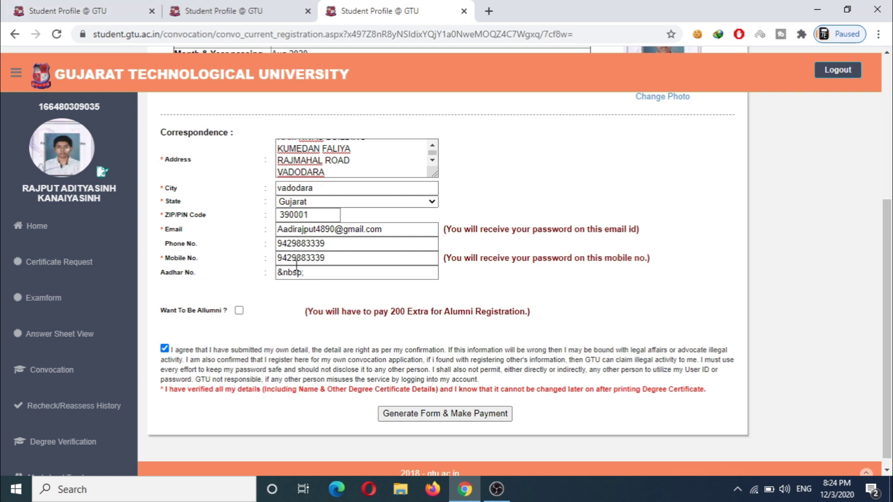
pyautogui.tripleClick(310, 276)
pyautogui.press('BackSpace')
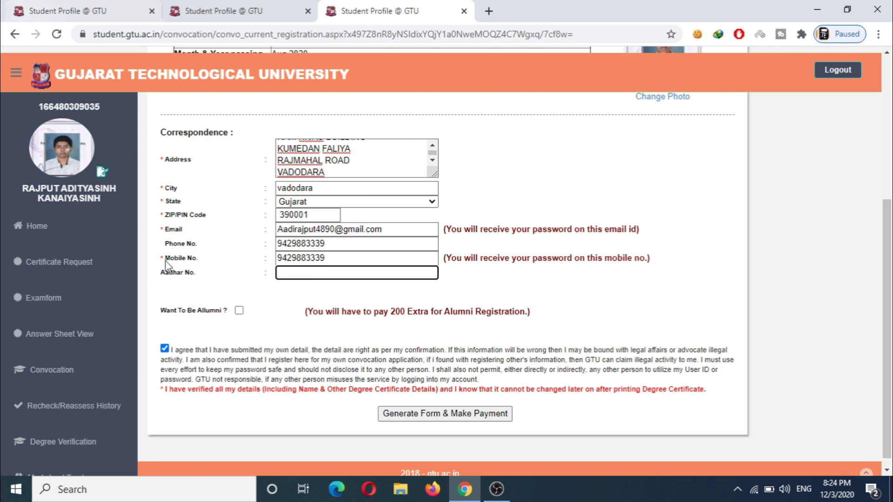
pyautogui.click(213, 325)
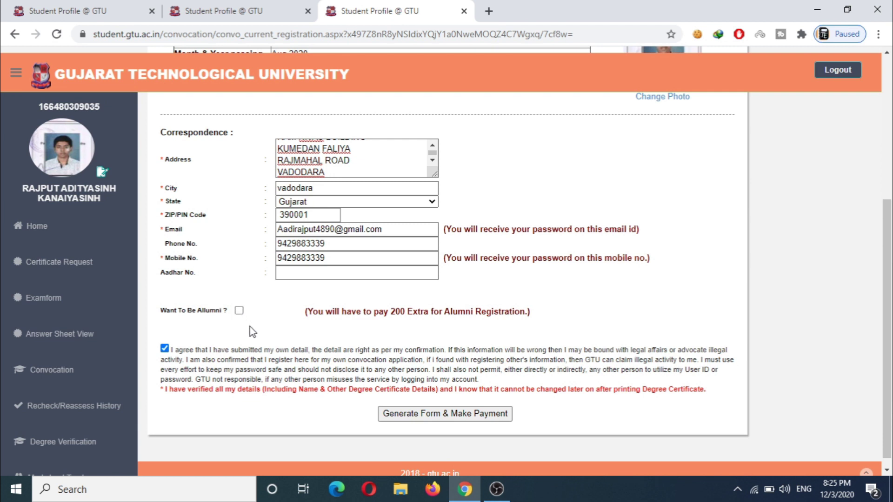
# Generate the form without alumni registration, then confirm the convocation payment details as correct and proceed to pay.
pyautogui.moveTo(388, 311); pyautogui.dragTo(413, 316)
pyautogui.click(345, 327)
pyautogui.click(428, 414)
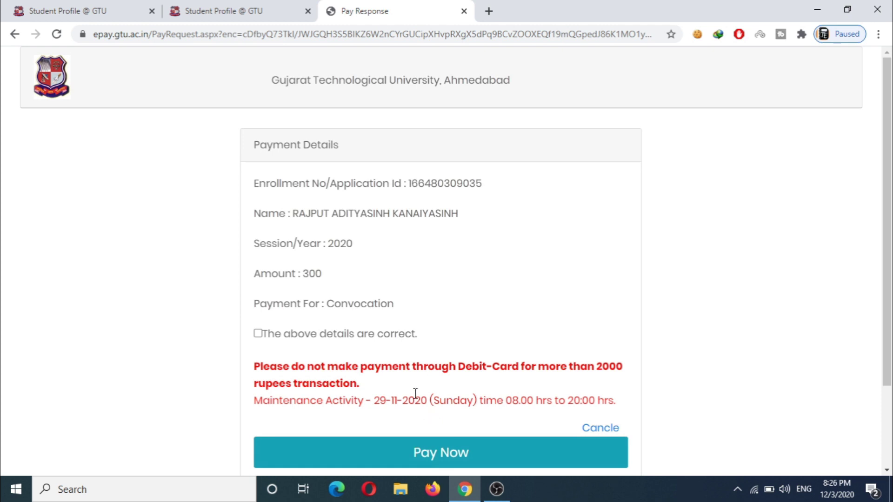
pyautogui.click(258, 334)
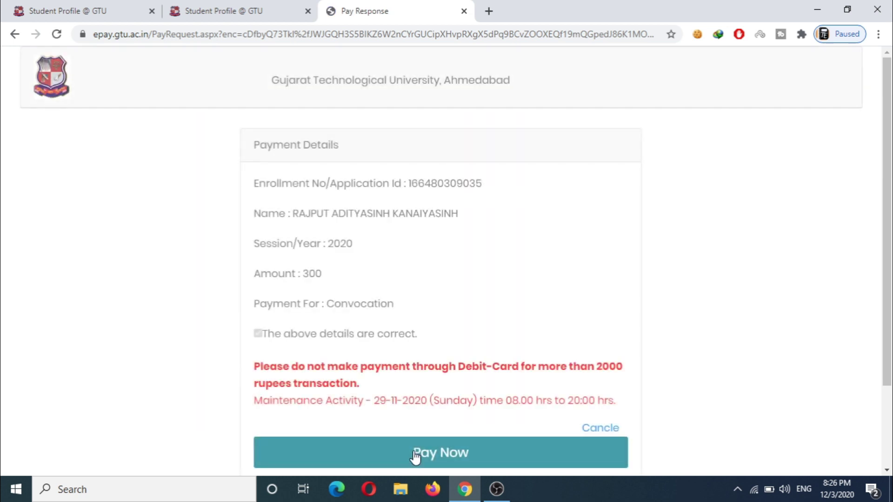
pyautogui.click(433, 451)
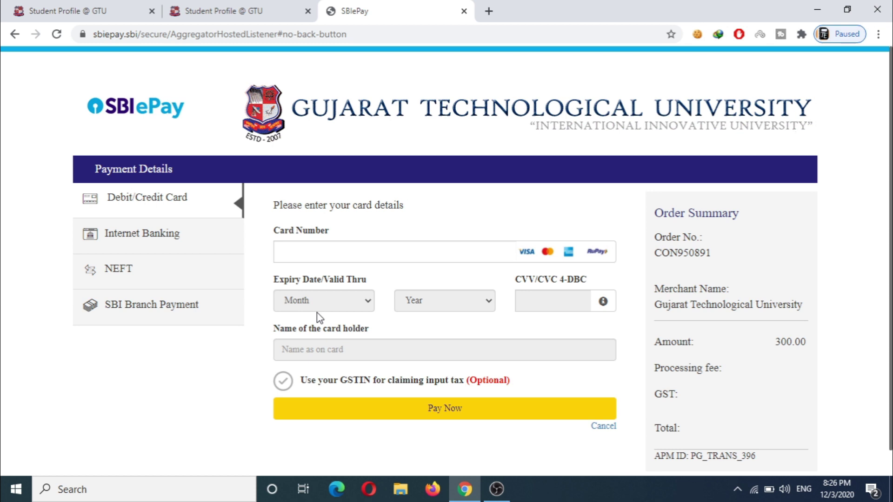
# Choose Internet Banking with SBI as the payment method and continue to the bank login's user name field.
pyautogui.click(146, 235)
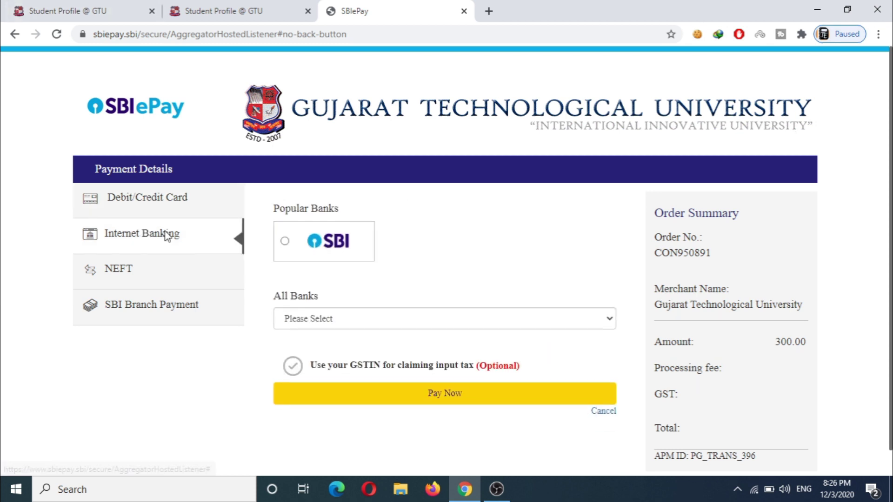
pyautogui.click(285, 242)
pyautogui.click(444, 395)
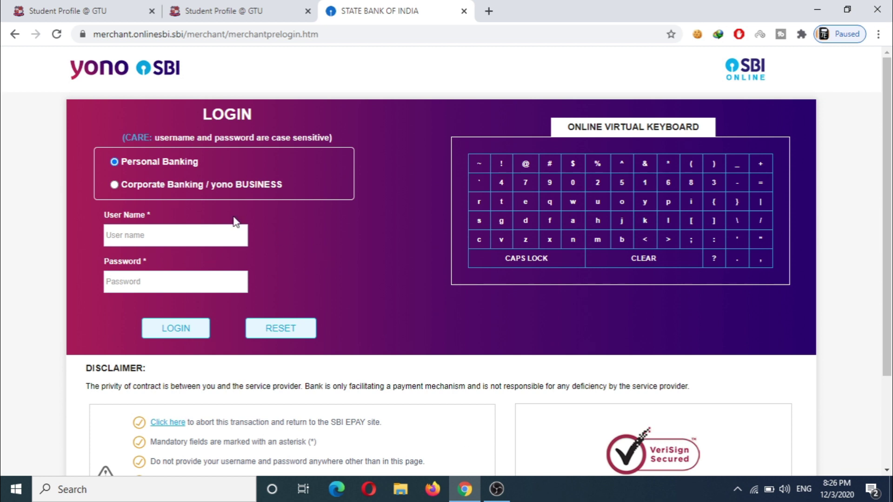
pyautogui.click(178, 238)
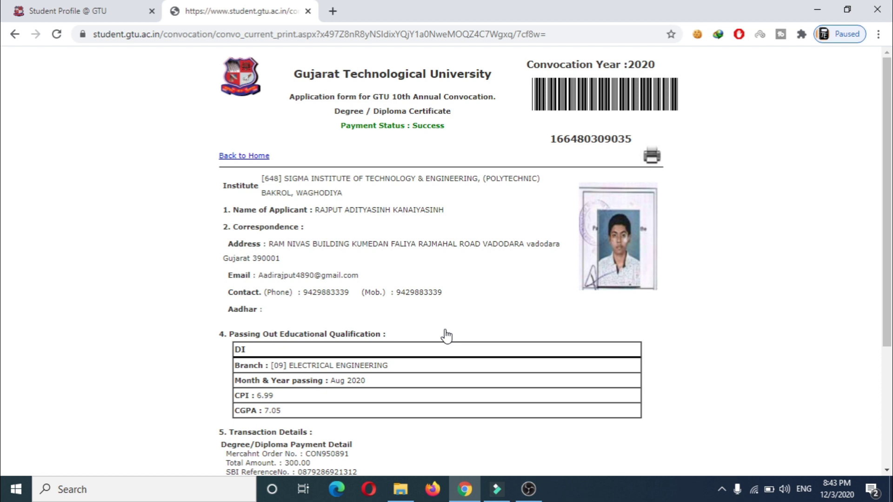
# Review the completed convocation application form, from the applicant and qualification details through the transaction details to the declaration.
pyautogui.scroll(-3, 446, 335)
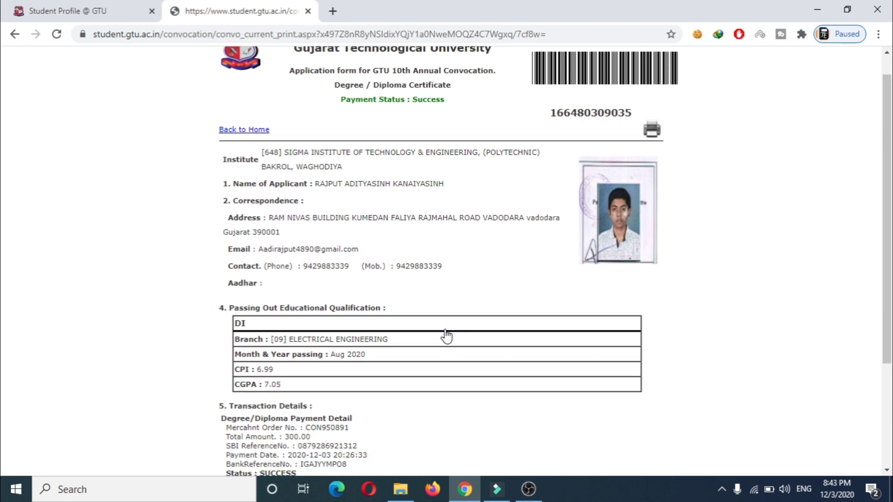
pyautogui.scroll(-1, 447, 336)
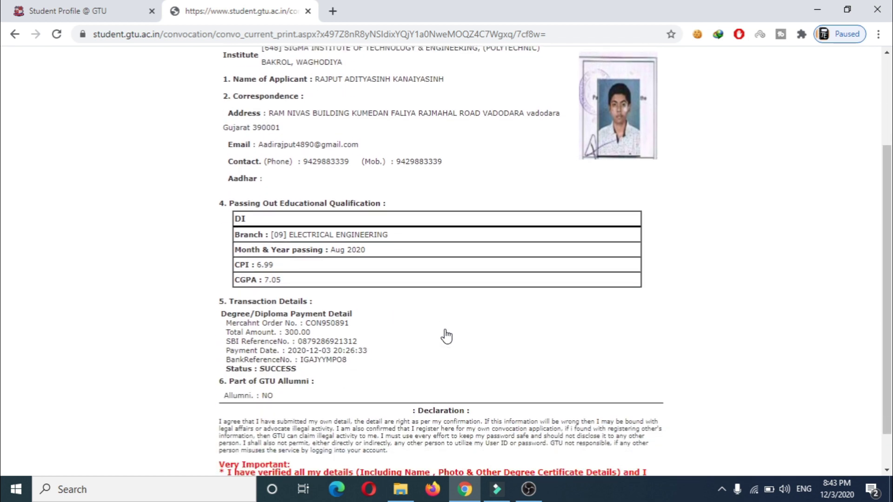
pyautogui.scroll(-2, 446, 335)
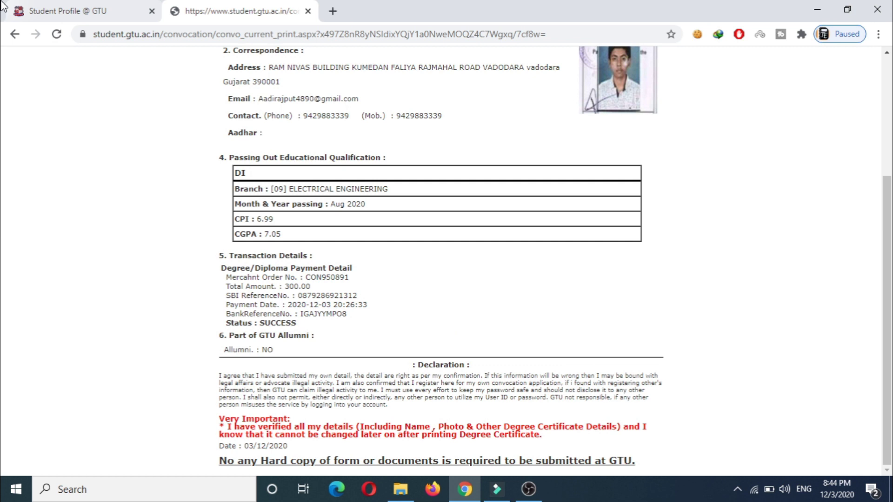
# Return to the Convocation instructions page, accept the instructions and reopen the Degree / Diploma Certificate application.
pyautogui.click(17, 36)
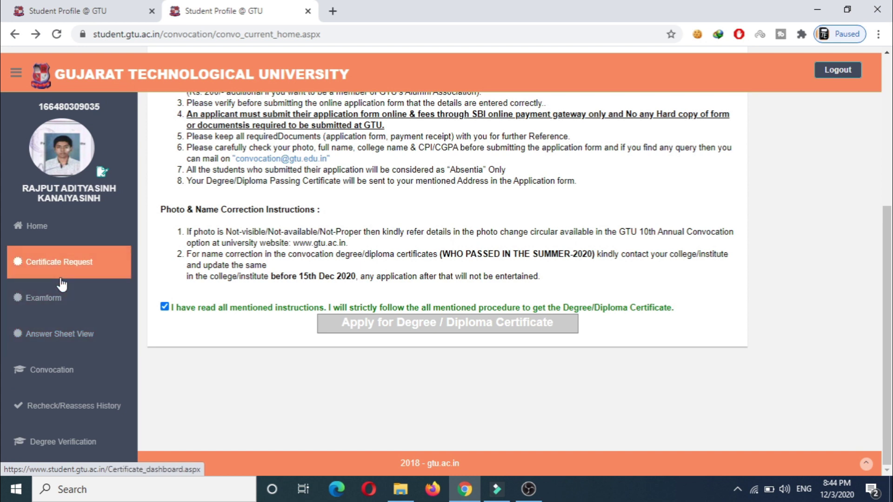
pyautogui.click(55, 374)
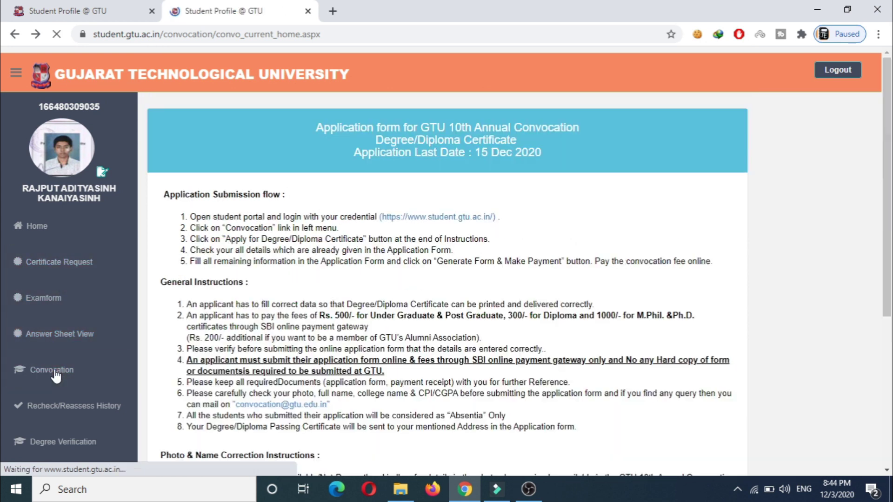
pyautogui.scroll(-5, 55, 375)
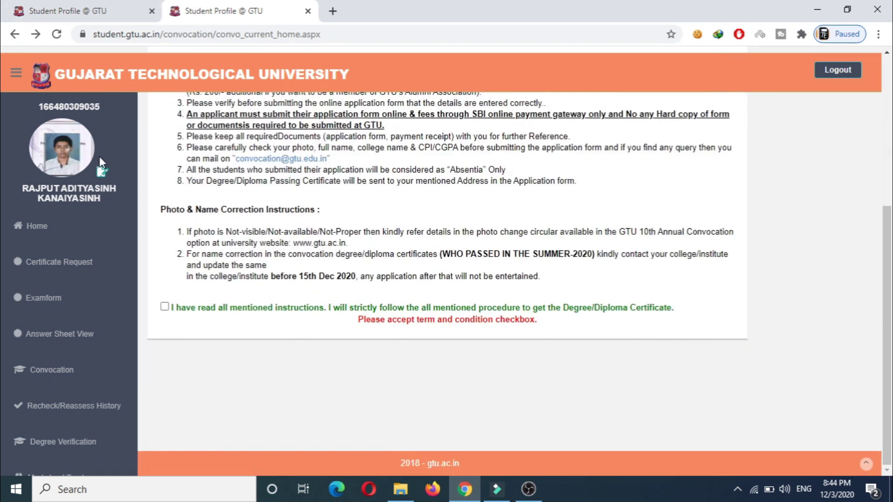
pyautogui.click(164, 306)
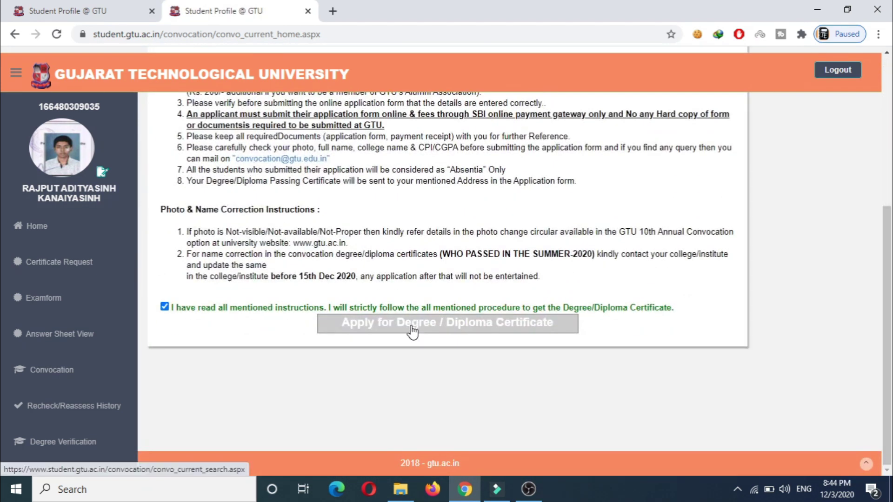
pyautogui.click(412, 331)
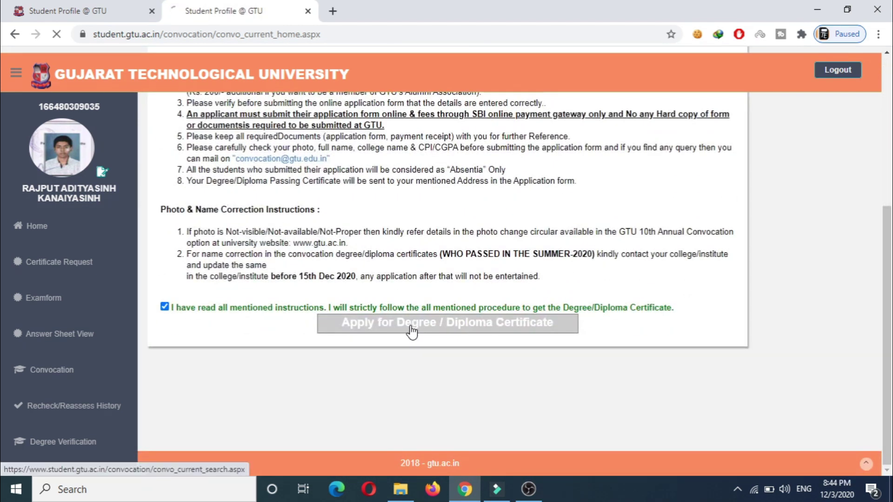